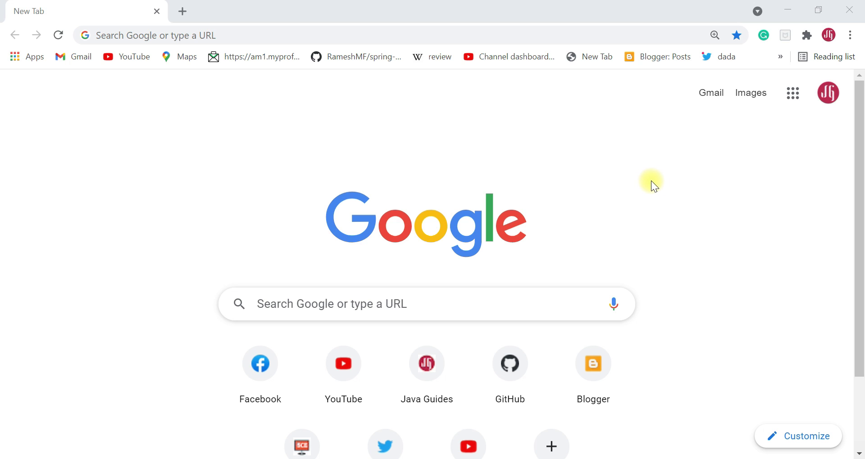
Search the web for "spring tool suite download" and open the Spring Tool Suite page on spring.io.
left_click(302, 304)
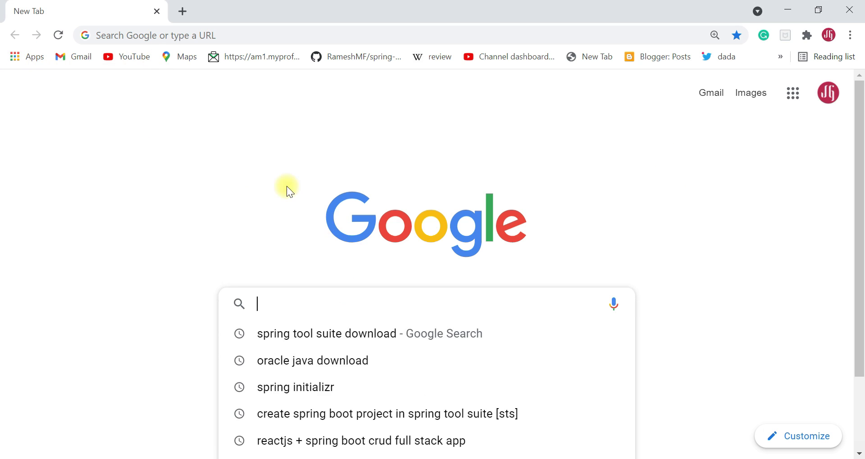
type("spring b")
key("BackSpace")
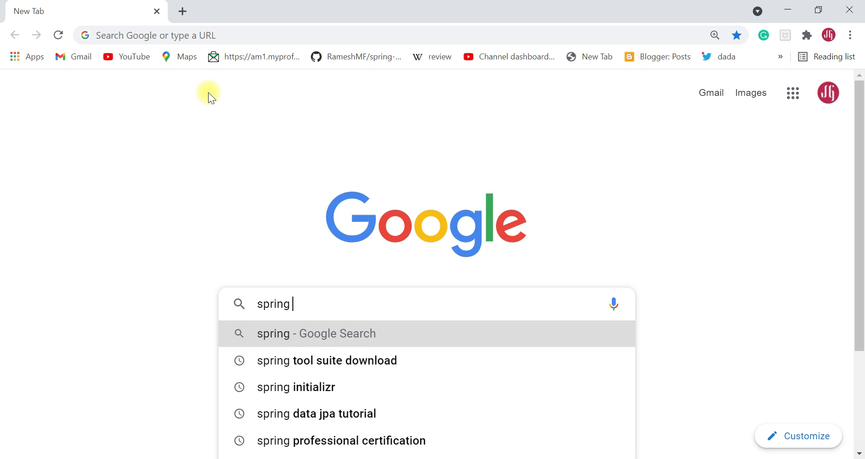
type("too")
key("Return")
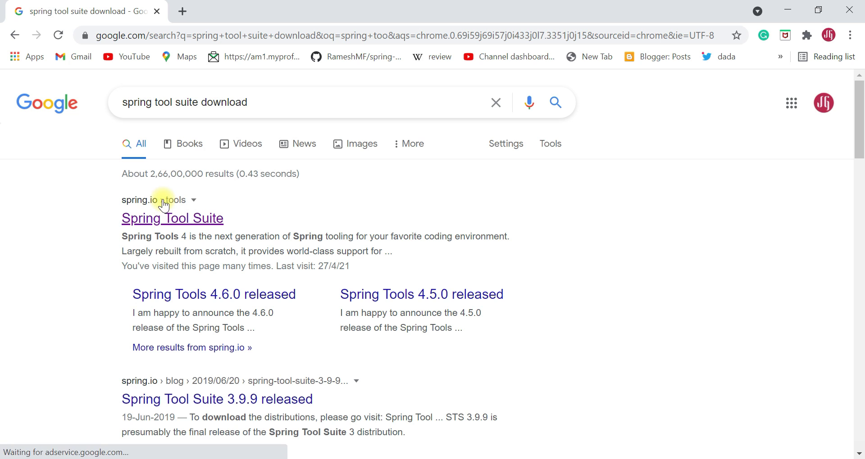
left_click(189, 218)
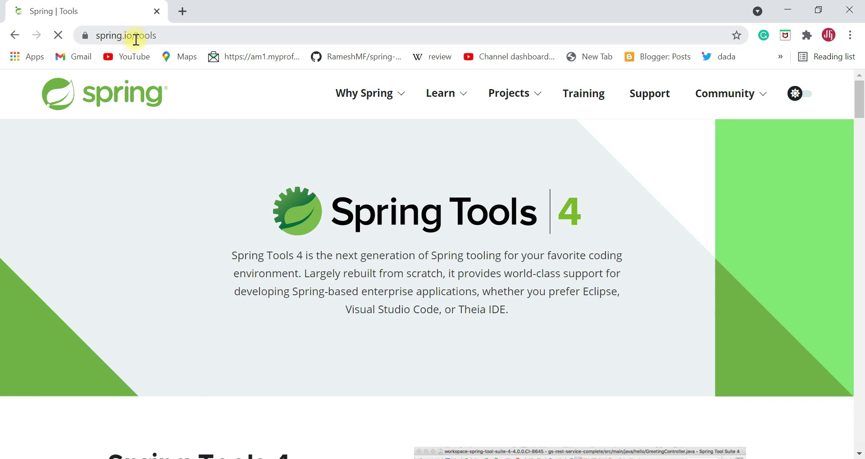
Download the 4.10.0 Windows 64-bit build of Spring Tools 4 for Eclipse.
scroll(363, 255, "down", 7)
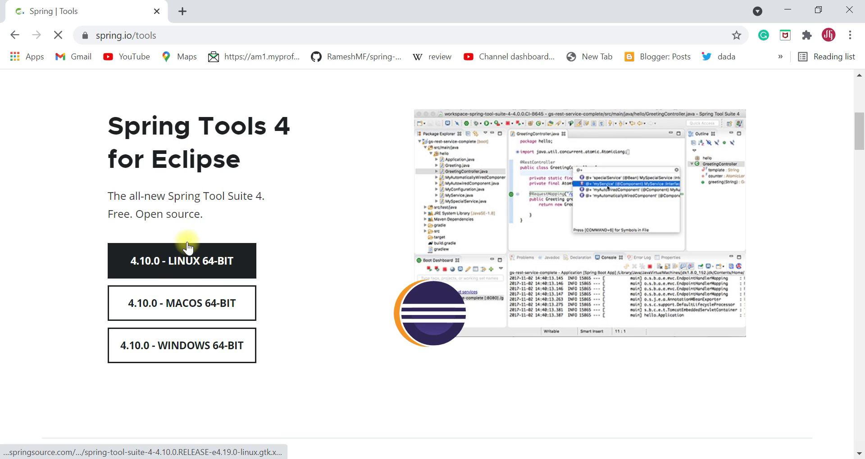
scroll(175, 308, "down", 2)
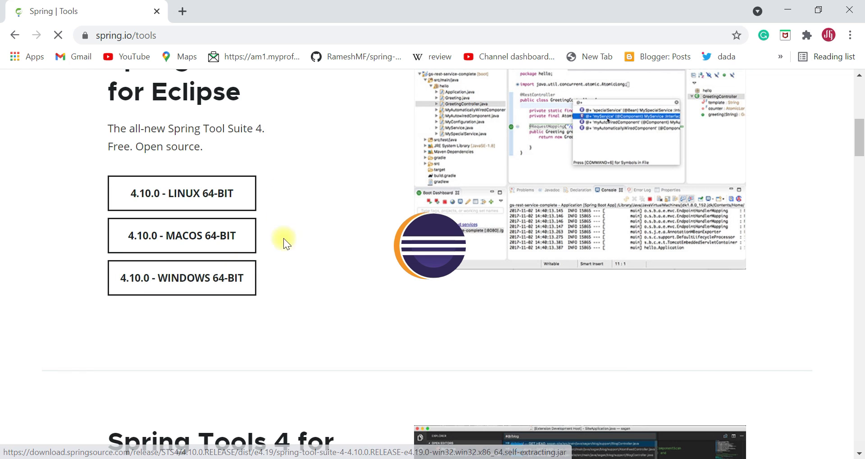
scroll(256, 281, "down", 1)
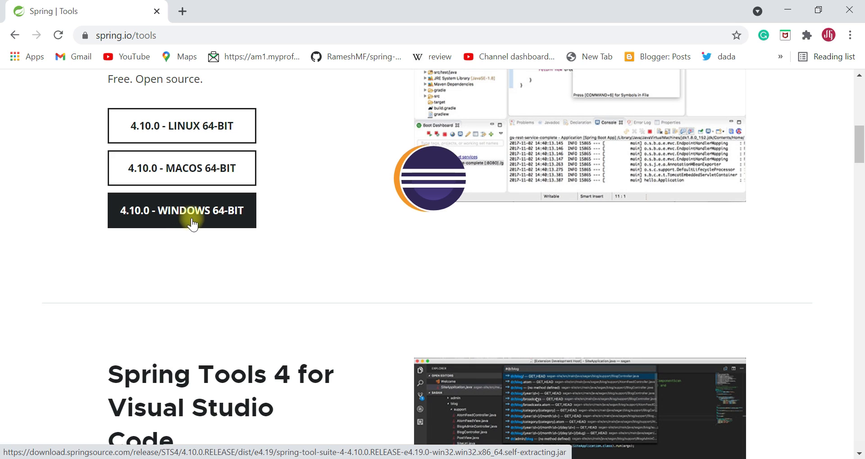
left_click(245, 210)
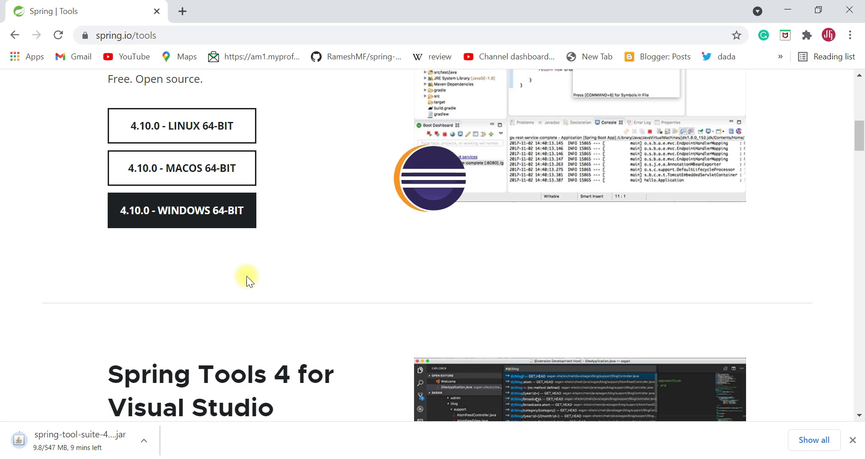
scroll(247, 276, "up", 1)
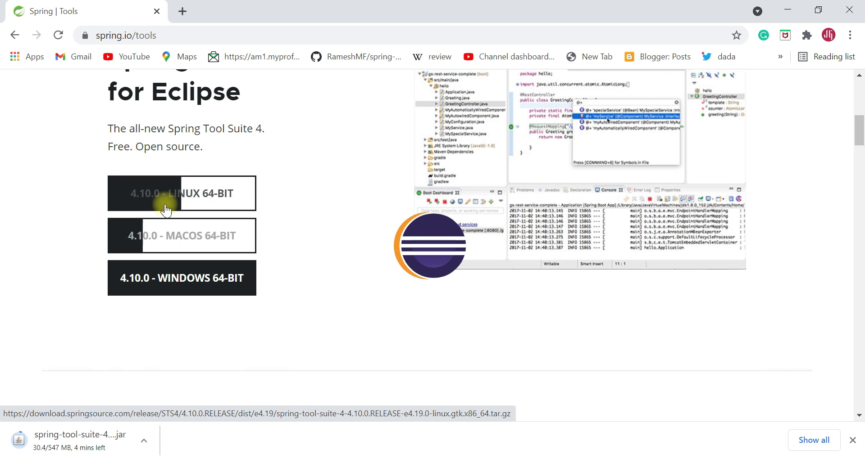
scroll(312, 247, "up", 9)
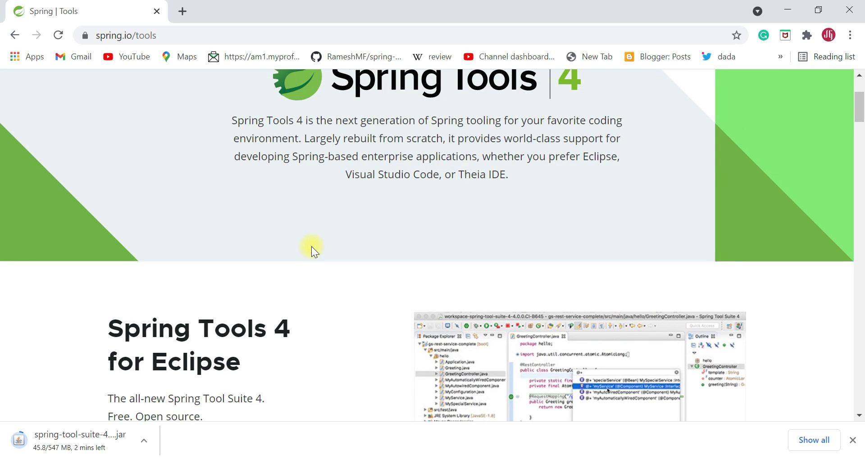
scroll(300, 261, "down", 5)
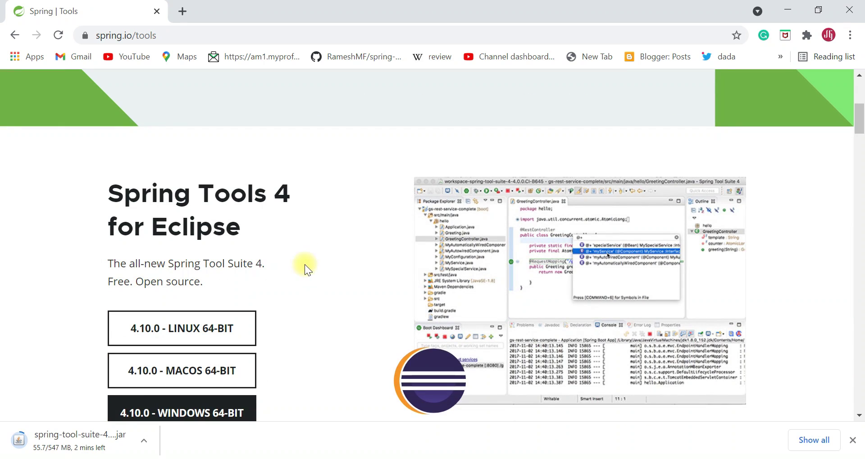
scroll(131, 393, "down", 1)
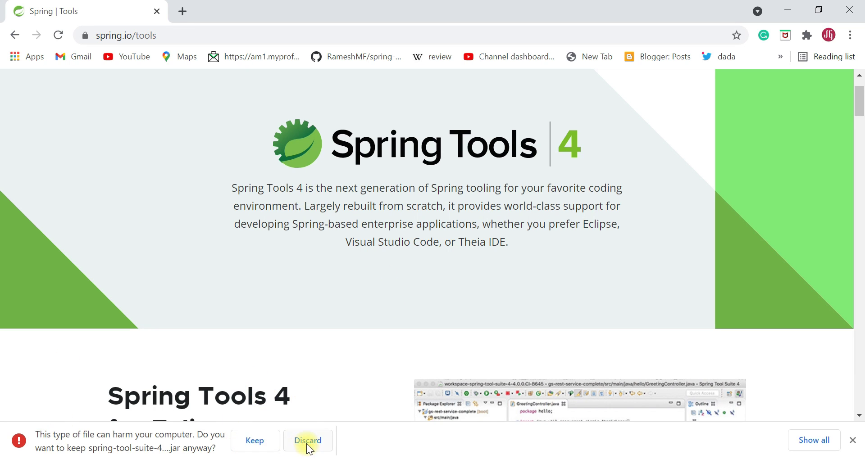
Keep the downloaded Spring Tool Suite jar despite the safety prompt and show it in its folder.
left_click(253, 445)
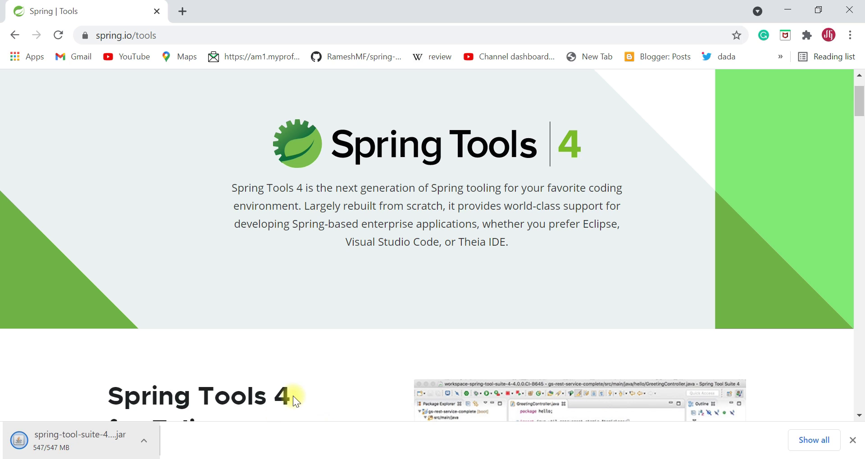
left_click(144, 441)
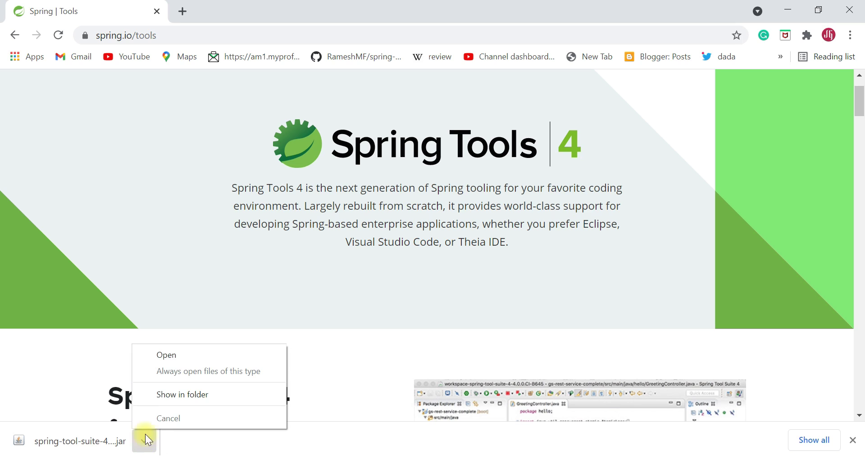
left_click(191, 396)
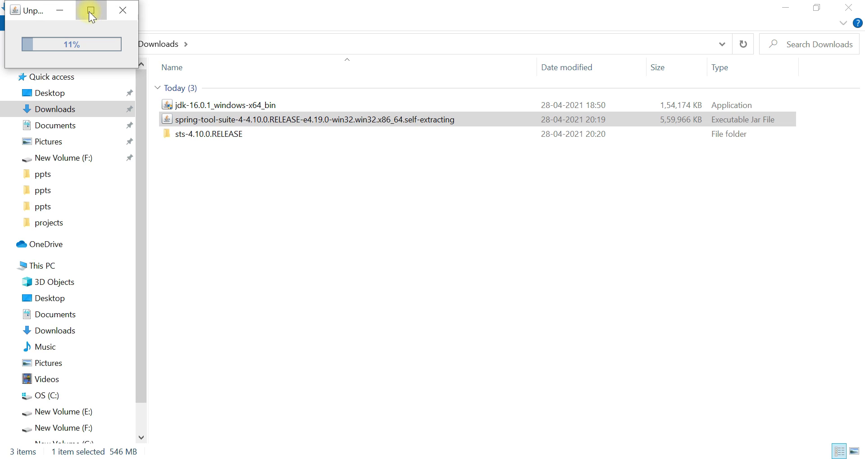
Enlarge the unpacking window to view the Spring Tool Suite extraction progress.
left_click(91, 14)
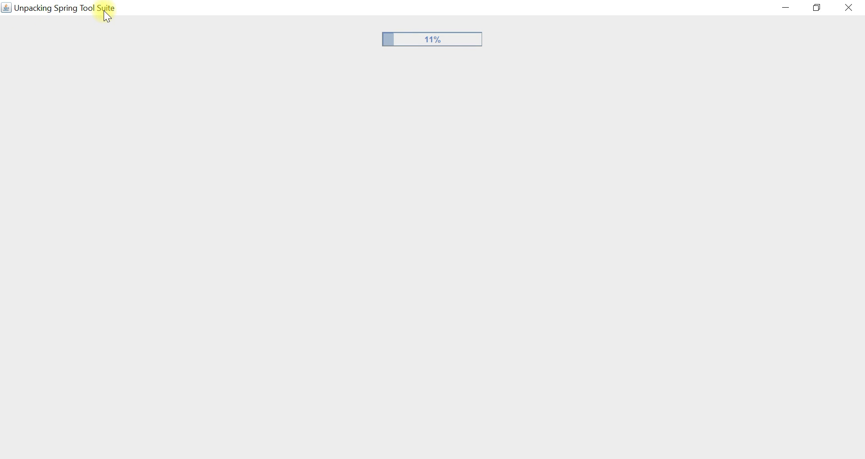
left_click(814, 14)
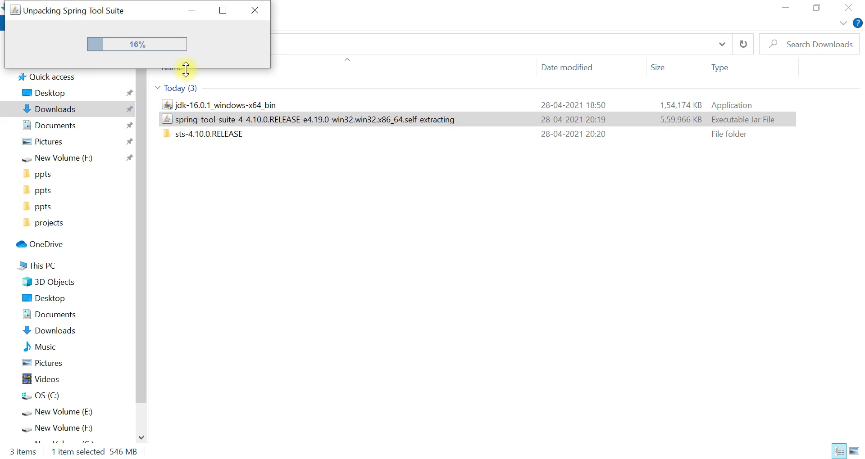
left_click_drag(188, 81, 192, 132)
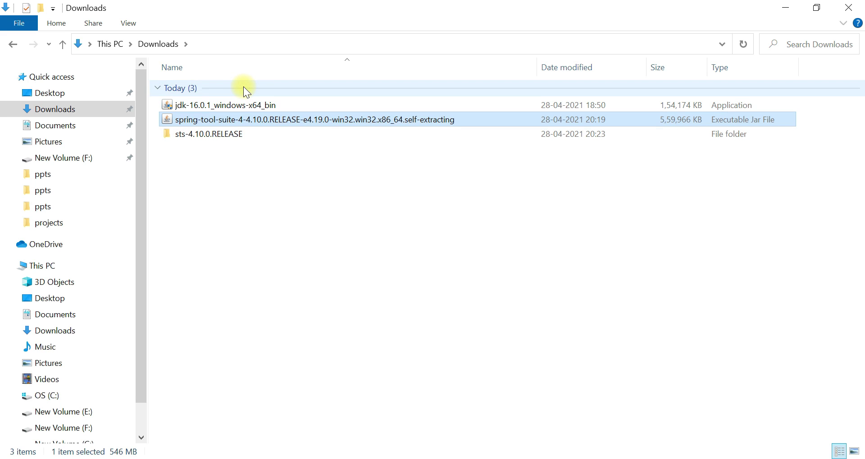
Open the extracted sts-4.10.0.RELEASE folder and run the SpringToolSuite4 application.
left_click(197, 139)
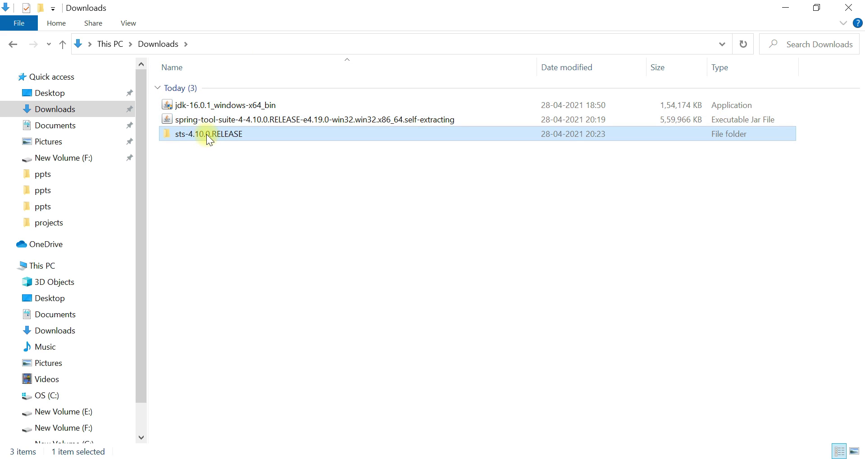
double_click(207, 134)
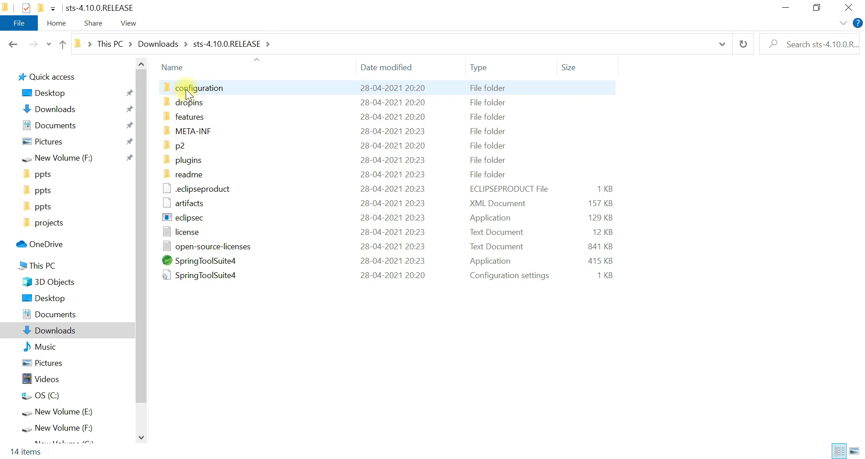
left_click(199, 263)
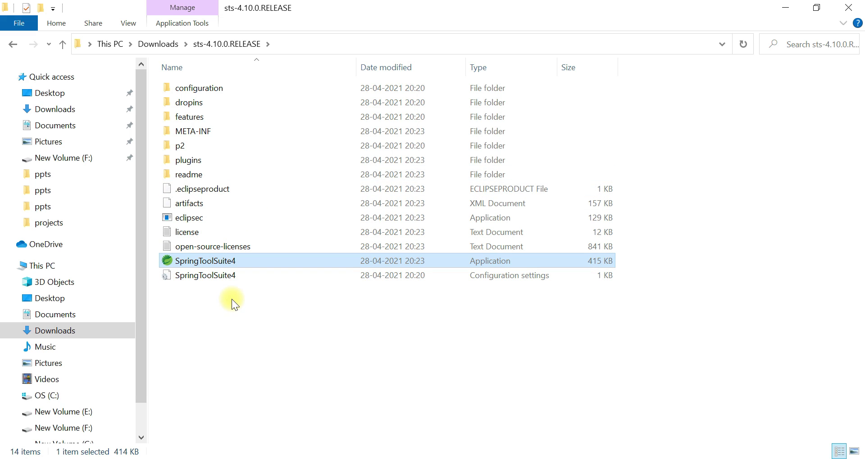
double_click(225, 261)
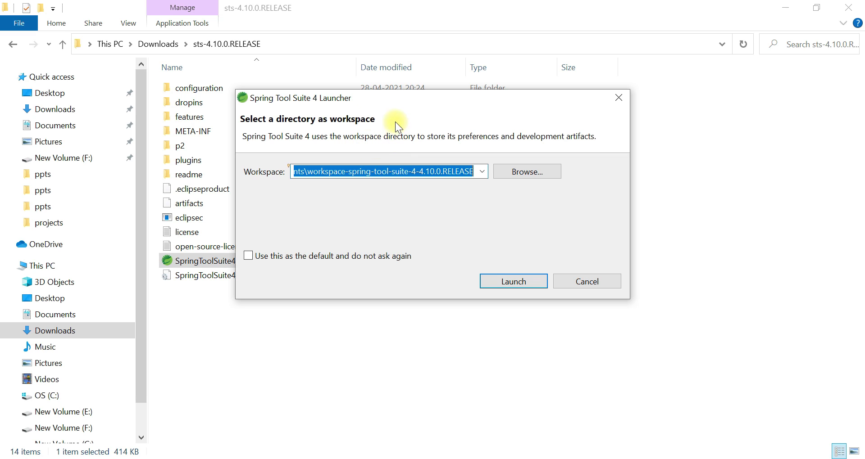
left_click(348, 173)
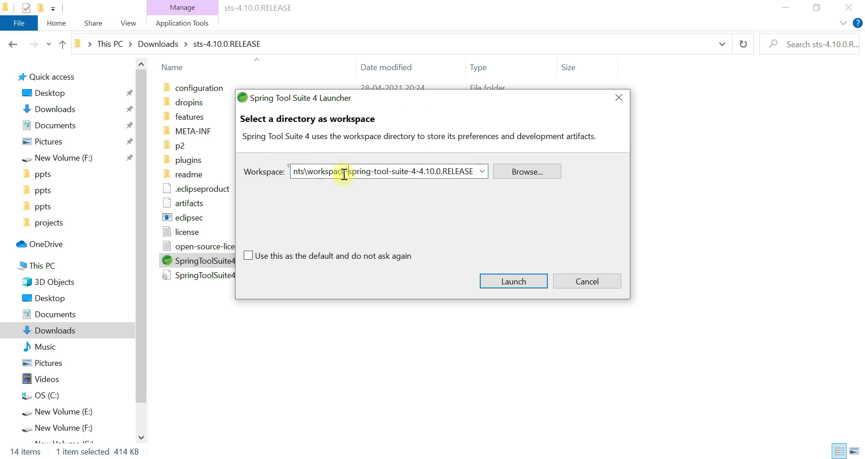
left_click_drag(319, 173, 299, 174)
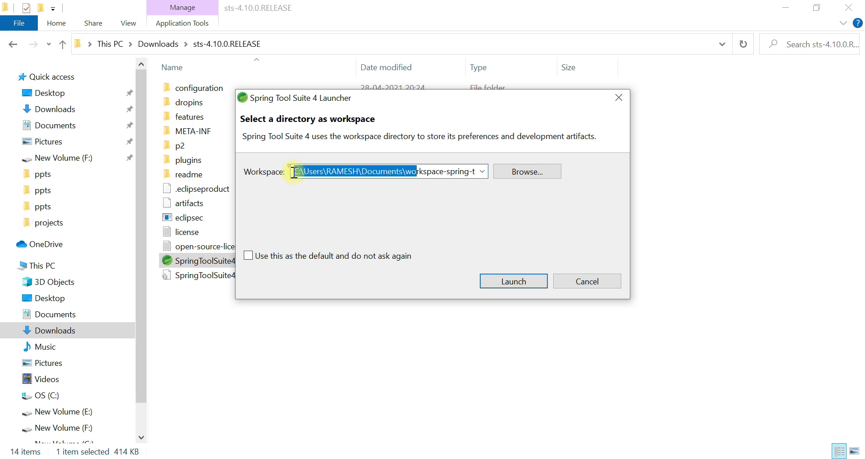
left_click(396, 173)
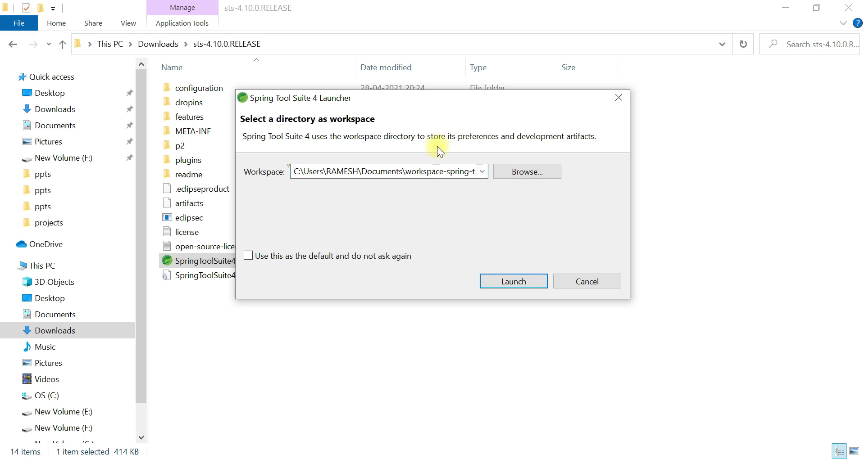
Create a folder named spring-projects on the Desktop and choose it as the workspace directory.
left_click(535, 173)
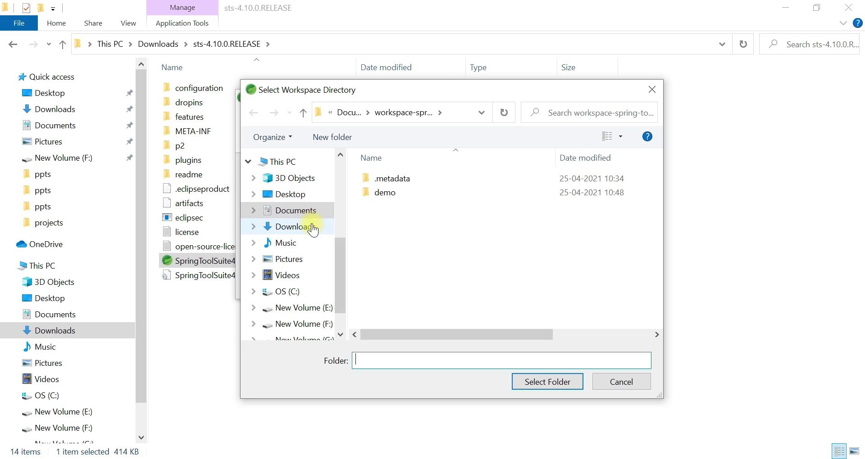
left_click(288, 194)
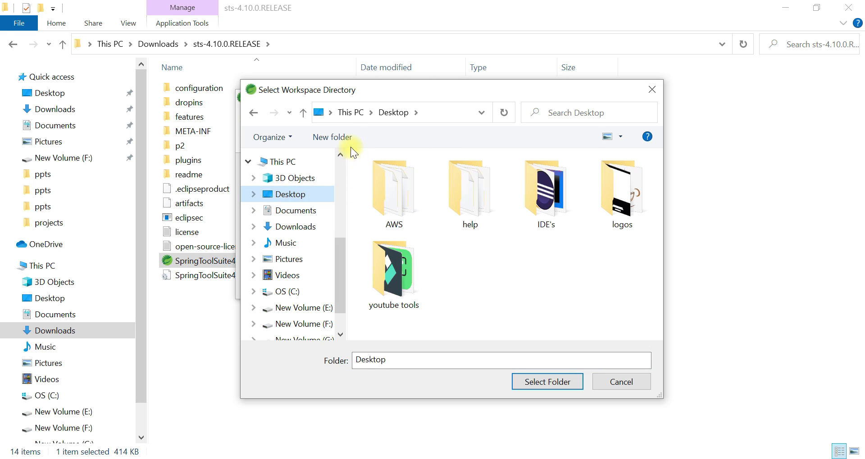
left_click(350, 145)
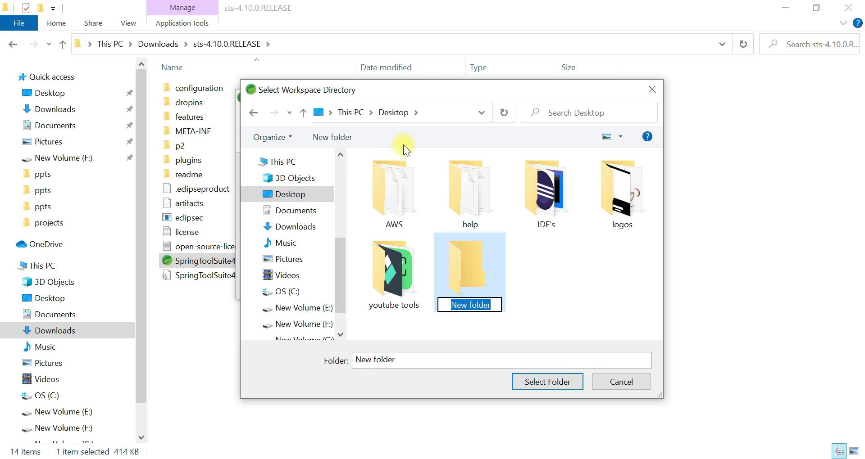
type("spring")
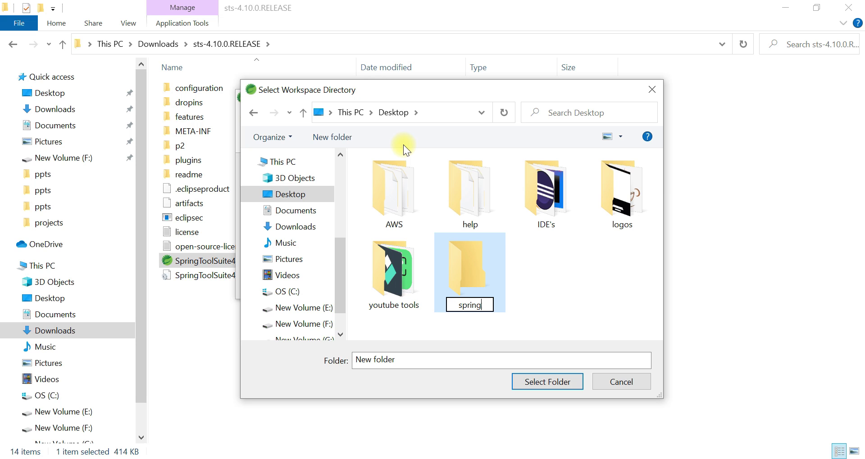
type("-projects")
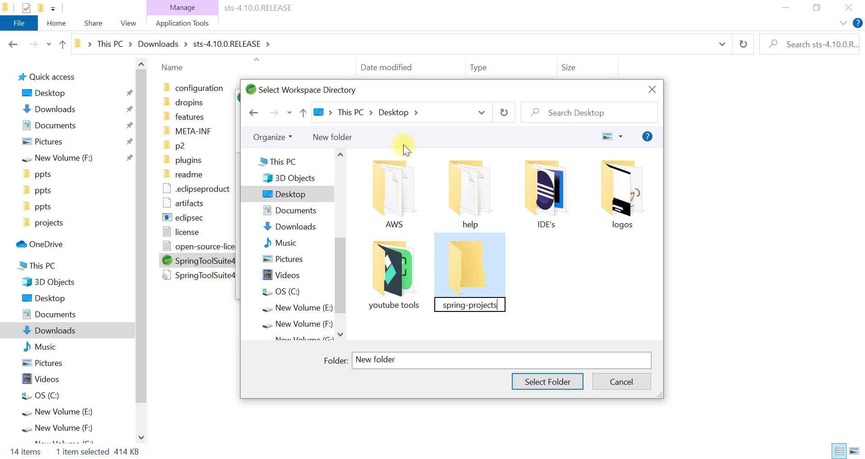
left_click(480, 291)
double_click(476, 286)
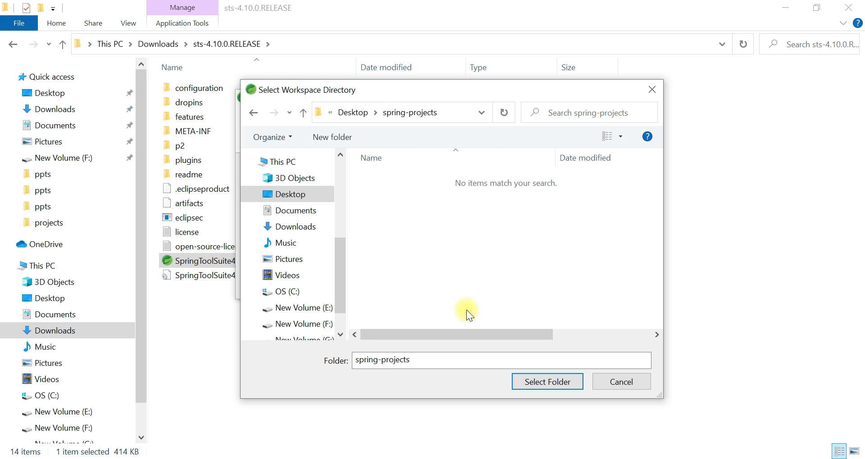
left_click(545, 384)
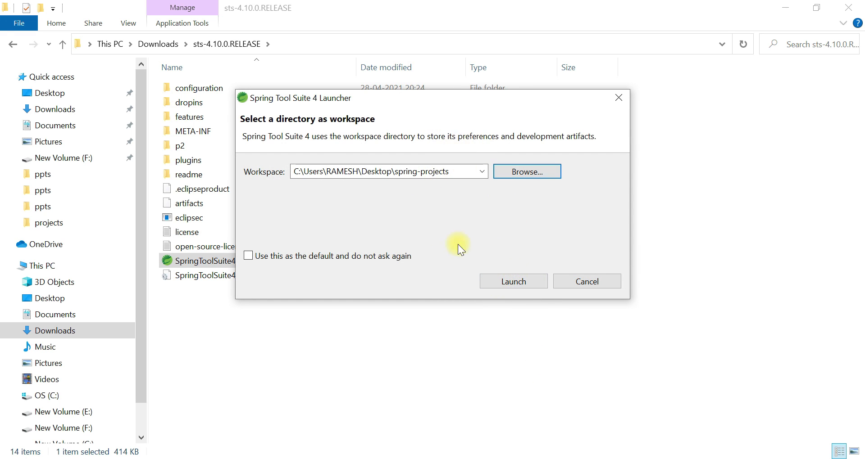
Launch Spring Tool Suite 4 with the chosen workspace and maximize its window.
left_click(520, 282)
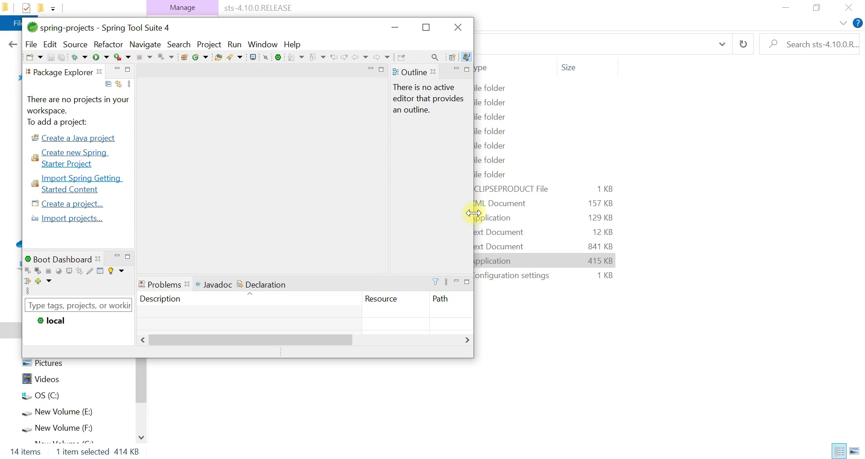
left_click(427, 28)
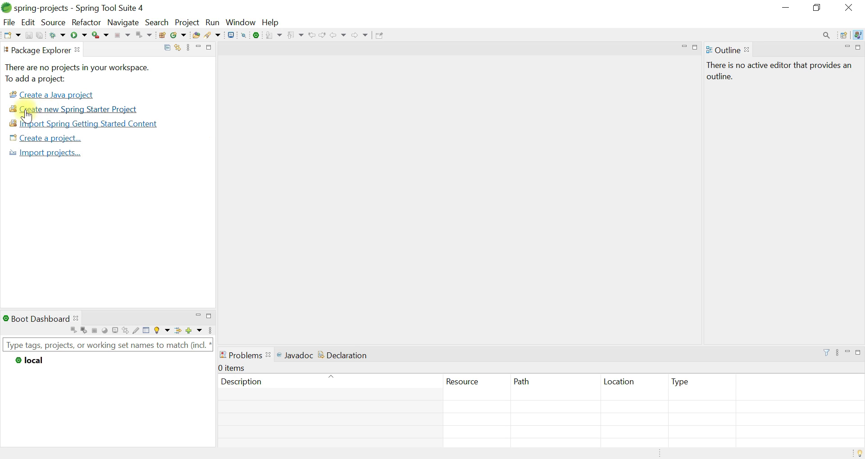
left_click(115, 116)
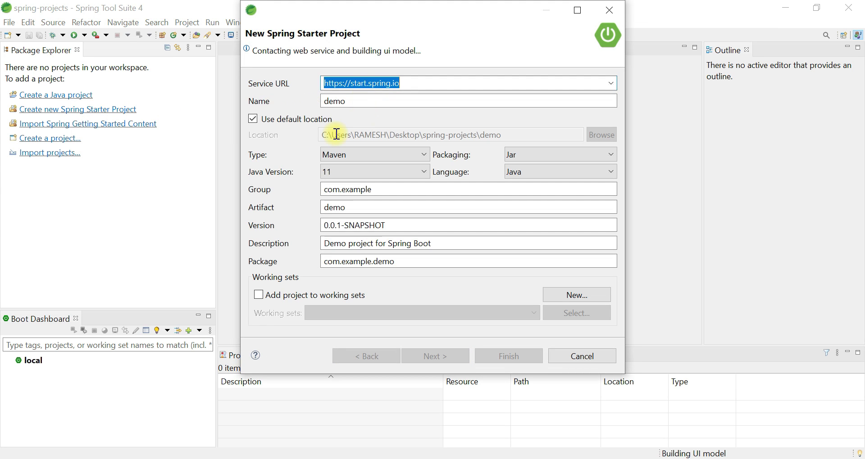
left_click(401, 84)
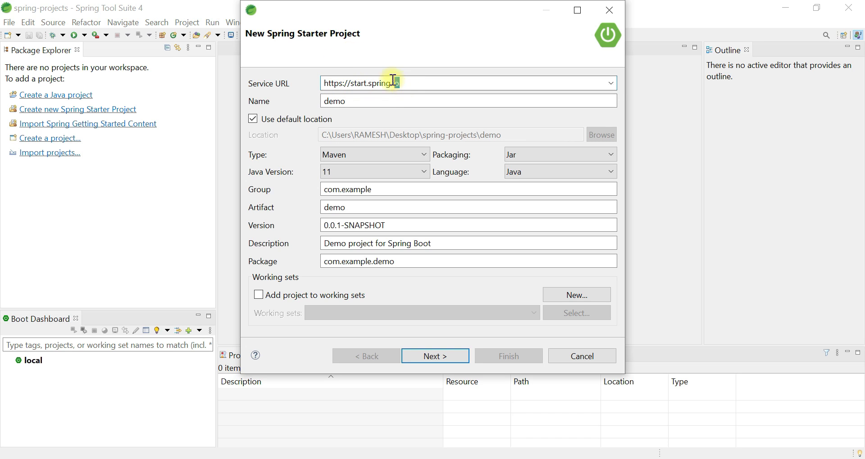
left_click_drag(401, 84, 311, 84)
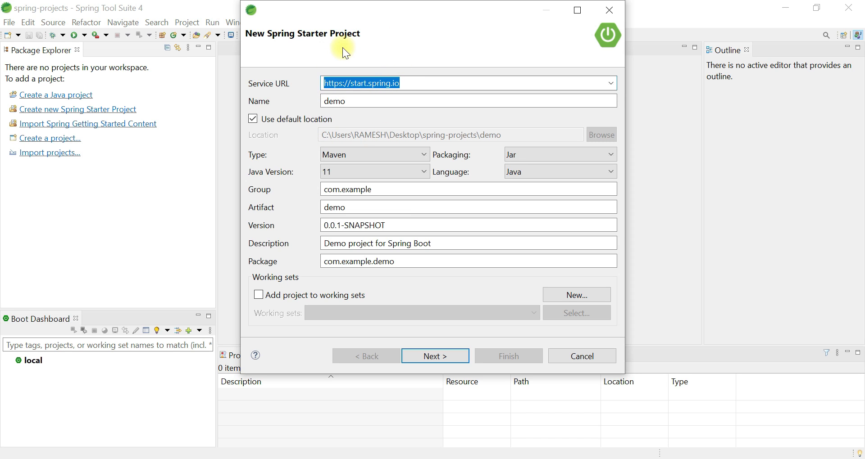
left_click(359, 101)
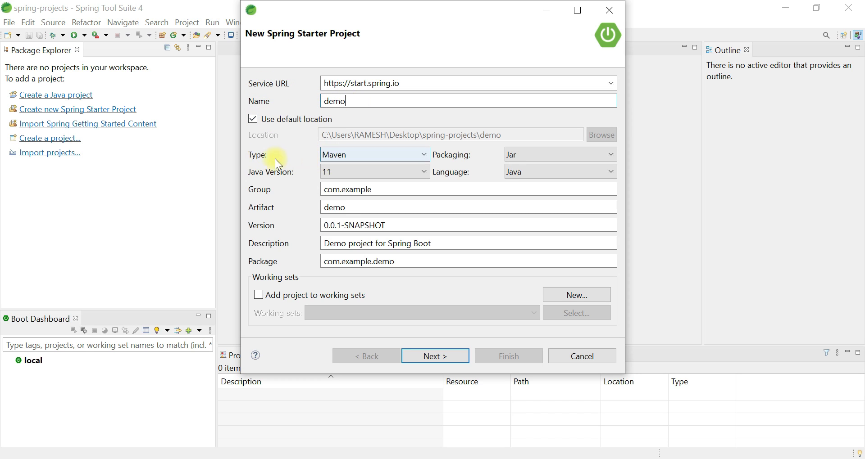
left_click(366, 150)
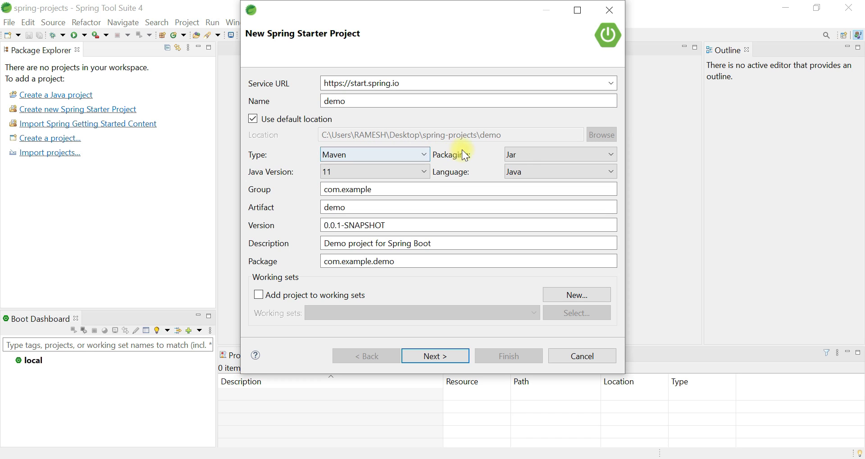
Set the project's Java version to 16, keep Java as the language, and continue to the dependencies page.
left_click(345, 169)
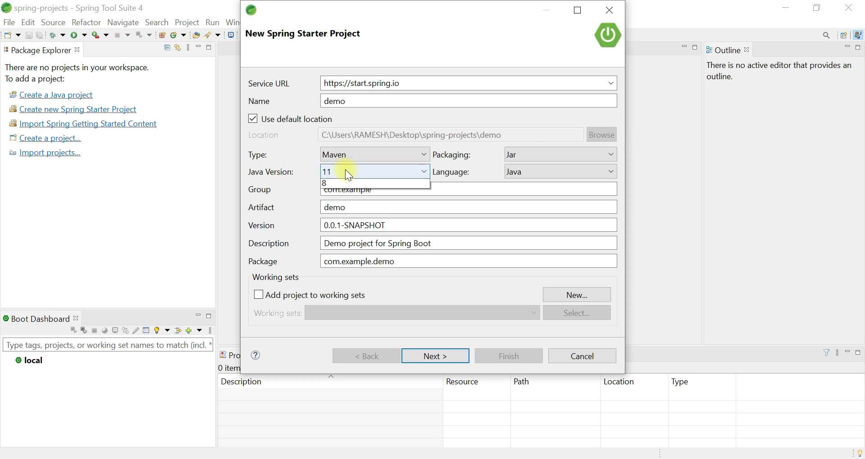
left_click(339, 185)
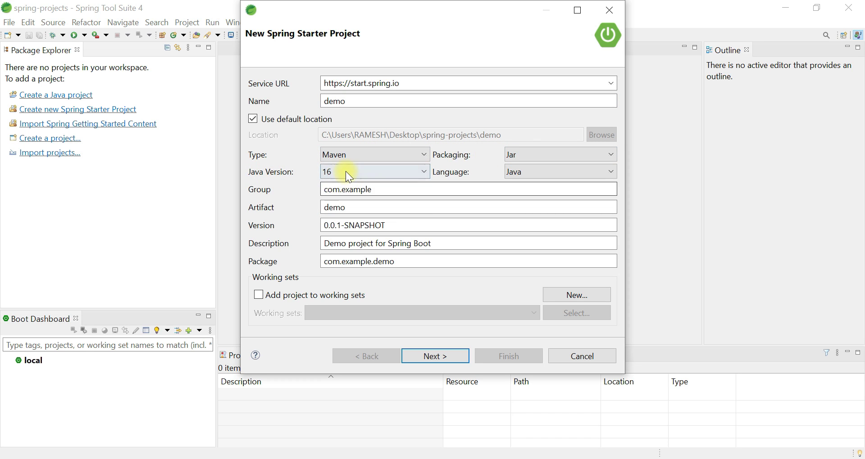
left_click(345, 171)
left_click(345, 181)
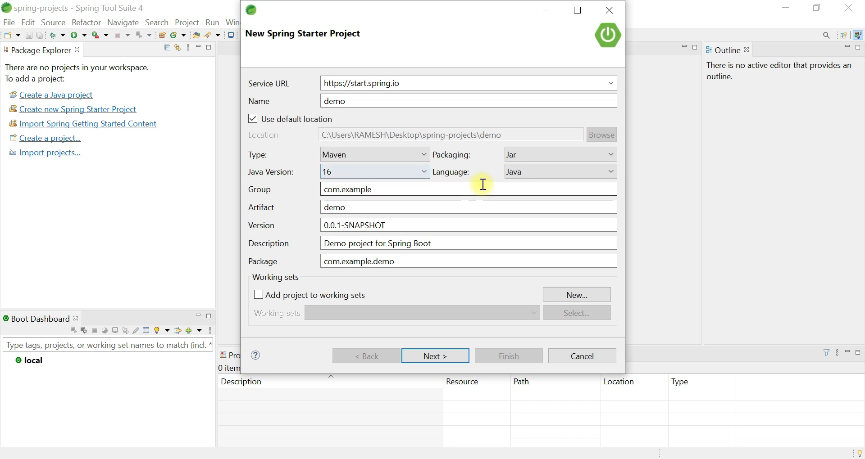
left_click(544, 173)
left_click(544, 173)
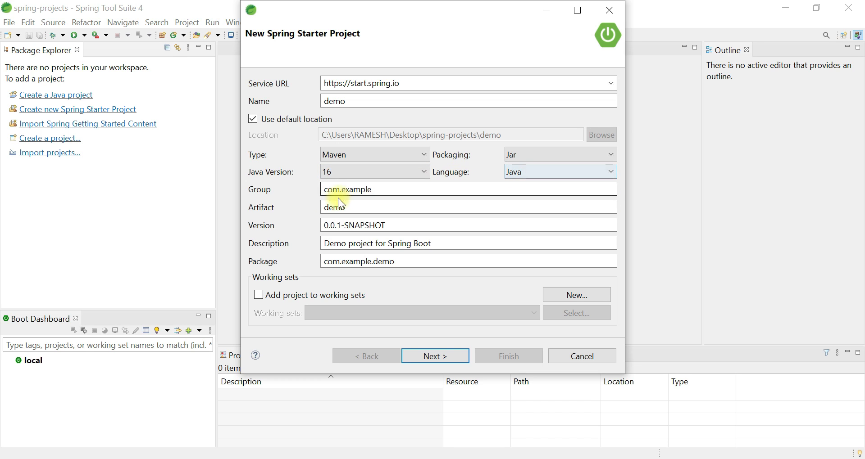
left_click(359, 189)
key("Tab")
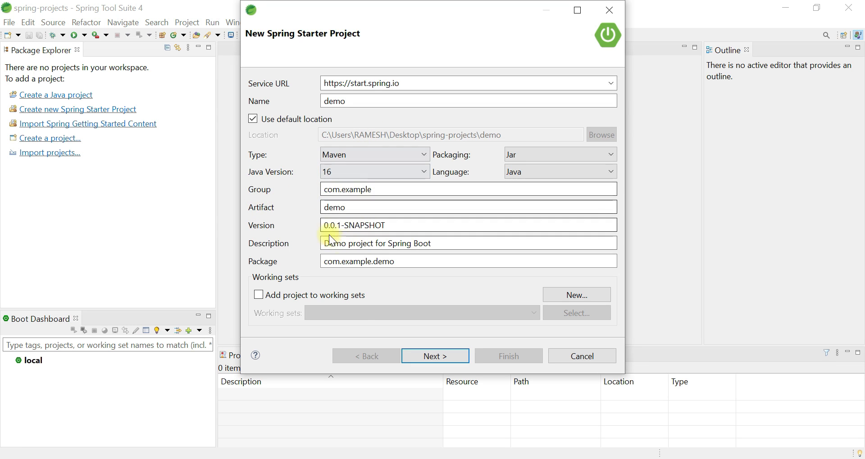
left_click(432, 356)
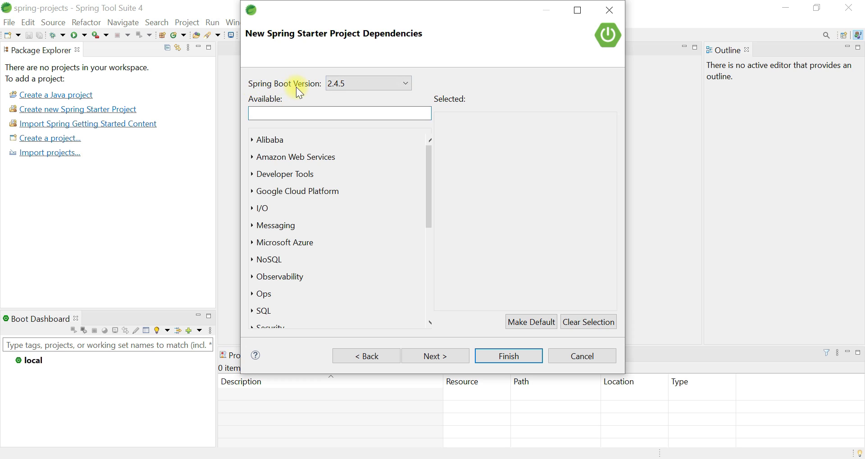
Keep Spring Boot version 2.4.5, search the dependencies for "spring web" and add Spring Web.
left_click(387, 87)
left_click(391, 84)
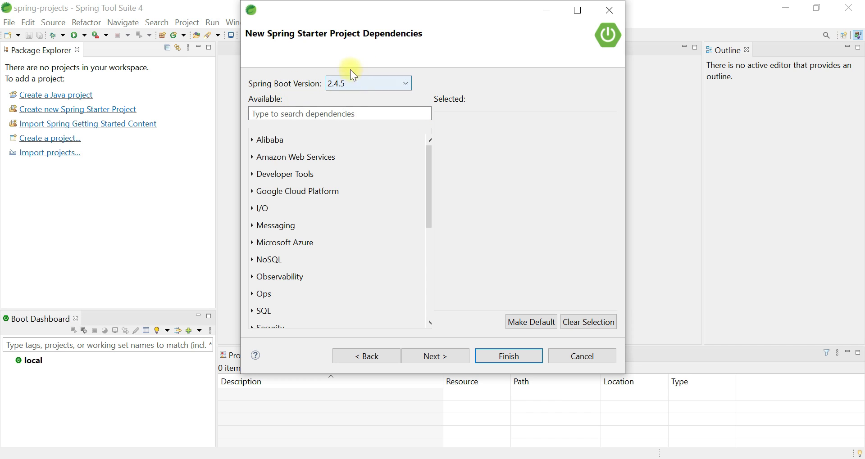
left_click(301, 113)
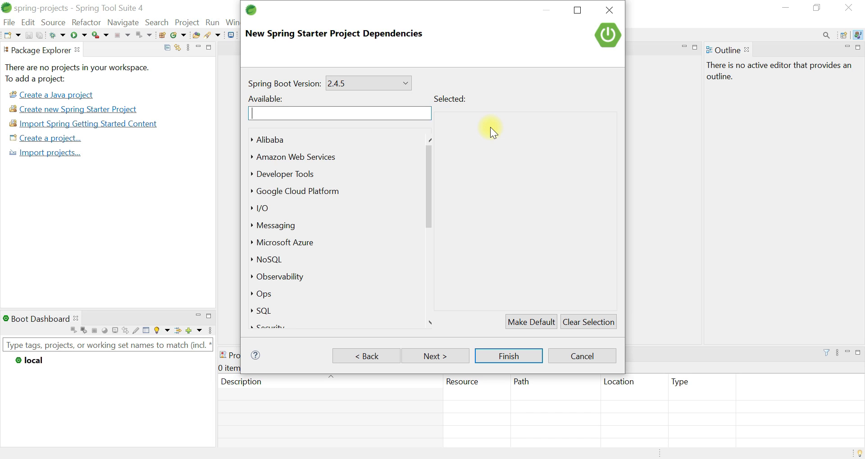
type("spring")
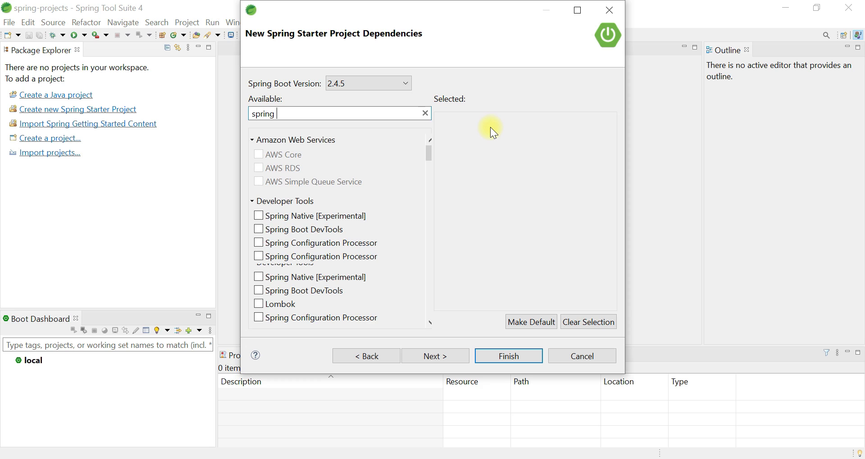
type("web")
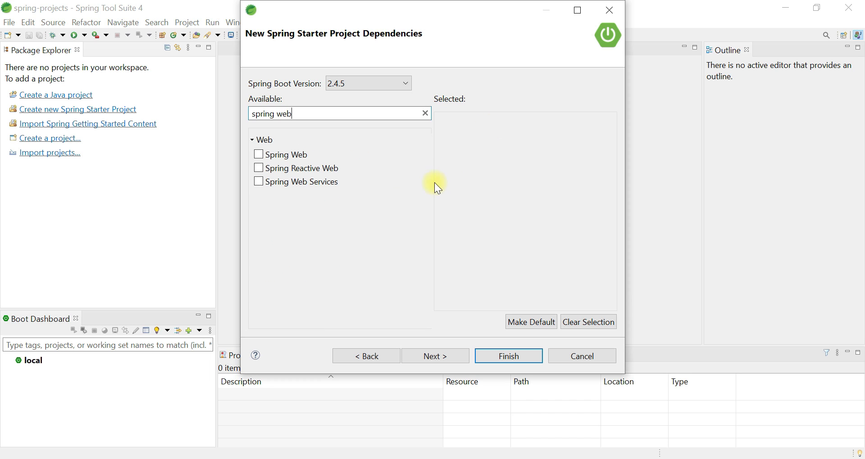
left_click(257, 154)
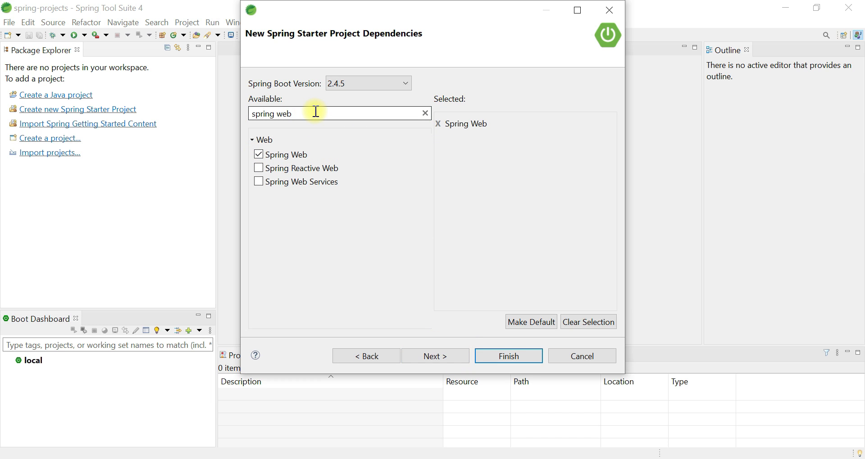
Search the available dependencies for "spring data" and "mysql" without adding any, and clear the search.
triple_click(291, 111)
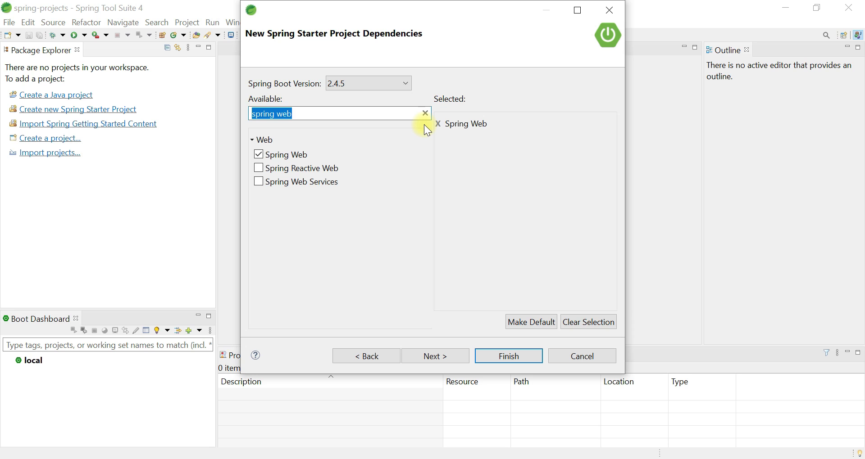
type("s")
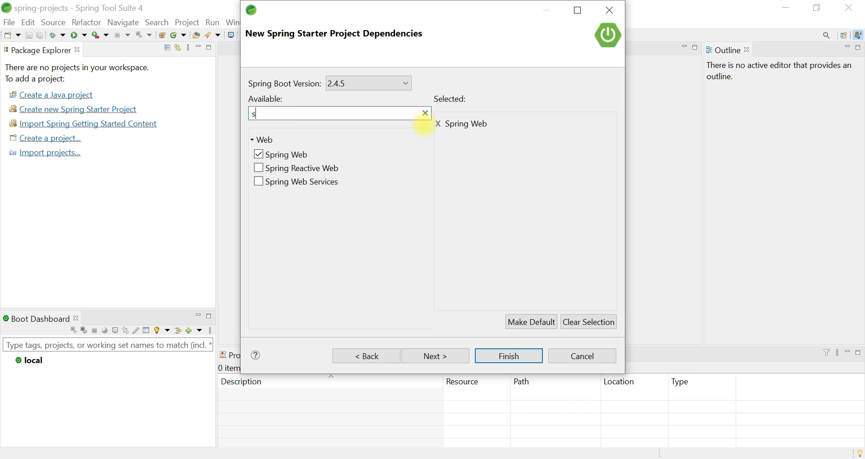
type("pring ")
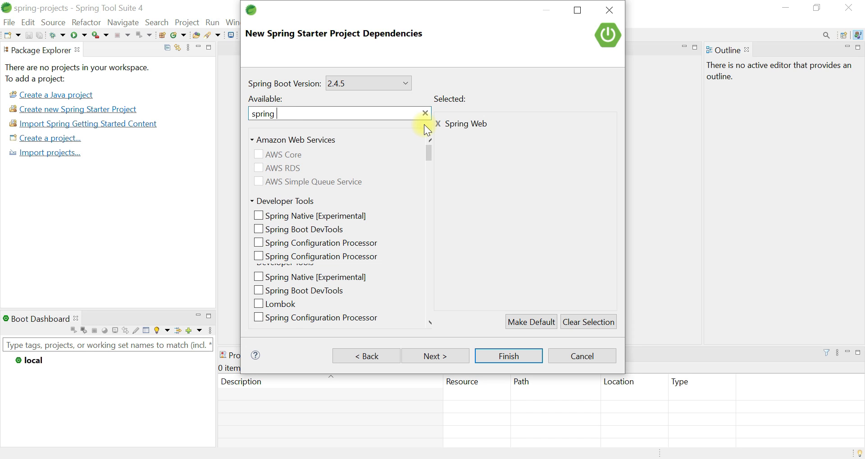
type("data")
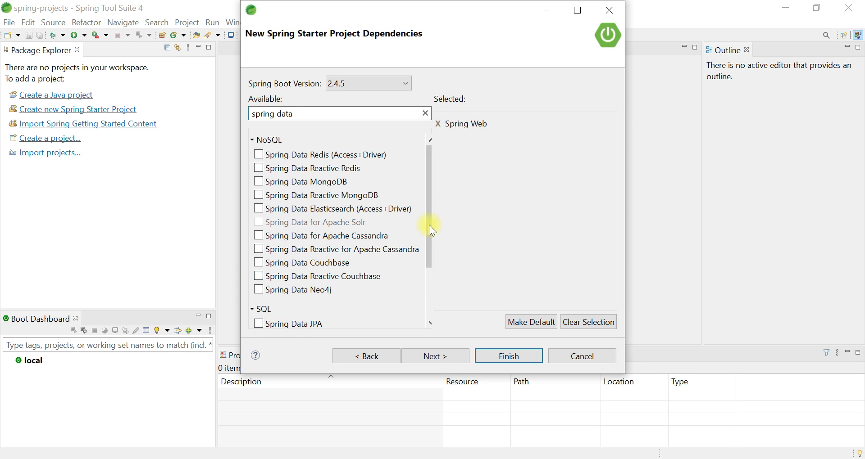
left_click_drag(429, 226, 432, 261)
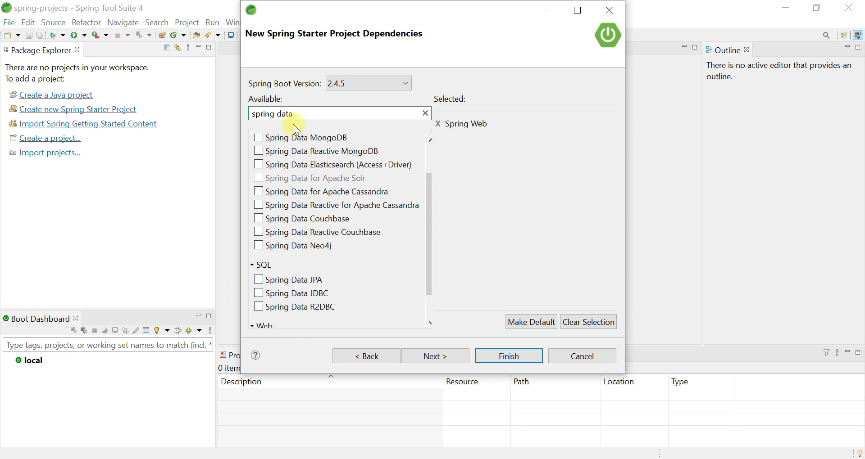
left_click_drag(298, 114, 225, 116)
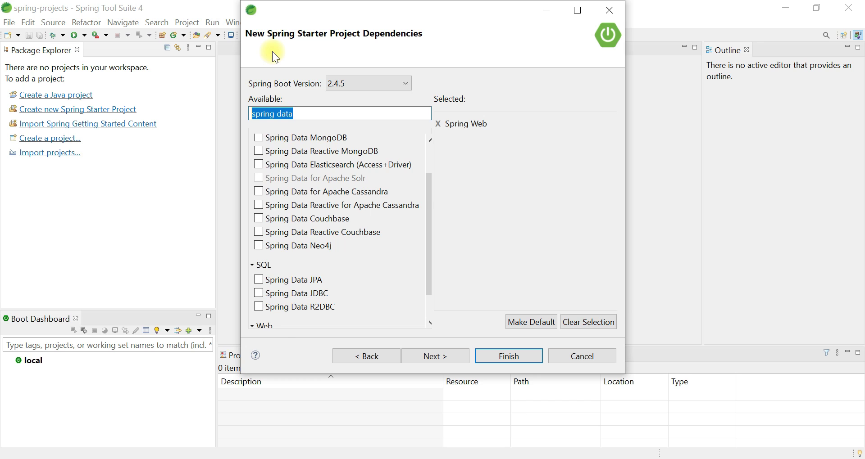
type("mysql")
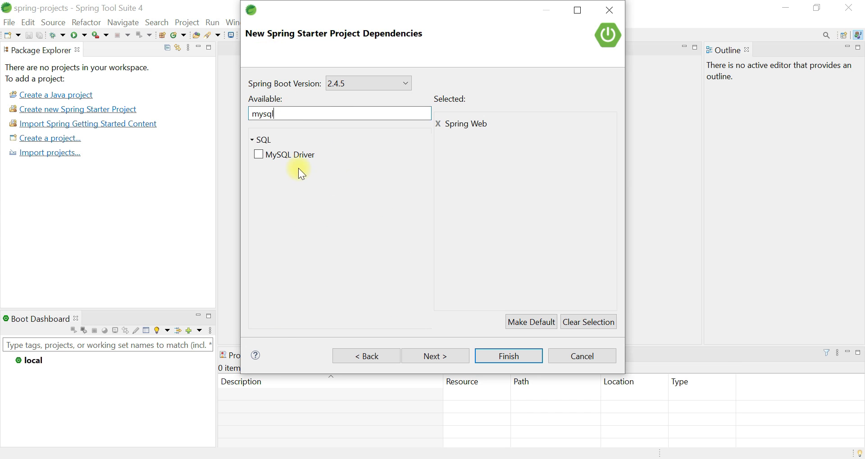
double_click(285, 116)
key("BackSpace")
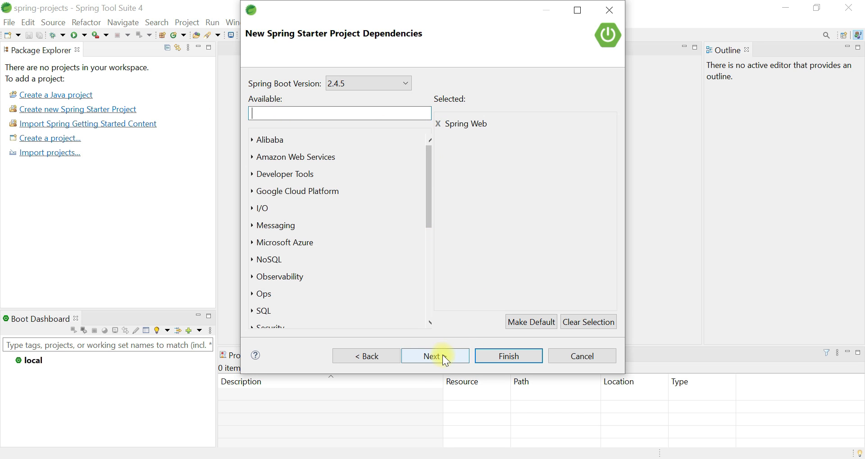
Finish creating the demo project and expand it in the Package Explorer.
left_click(510, 358)
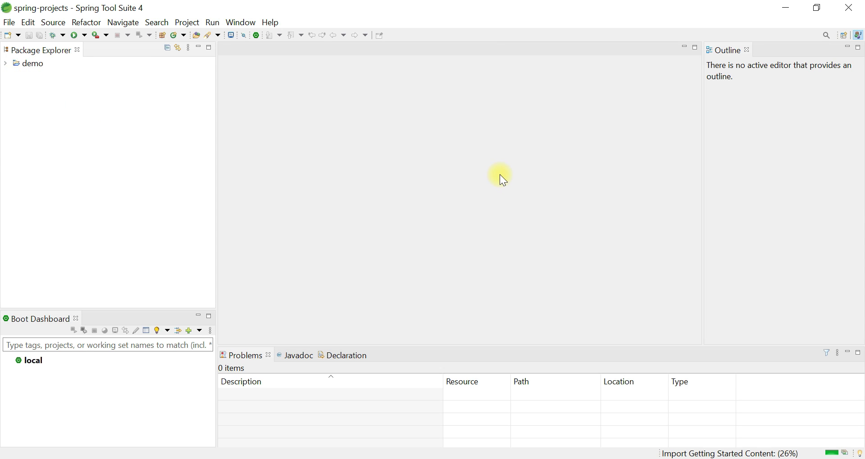
left_click(6, 64)
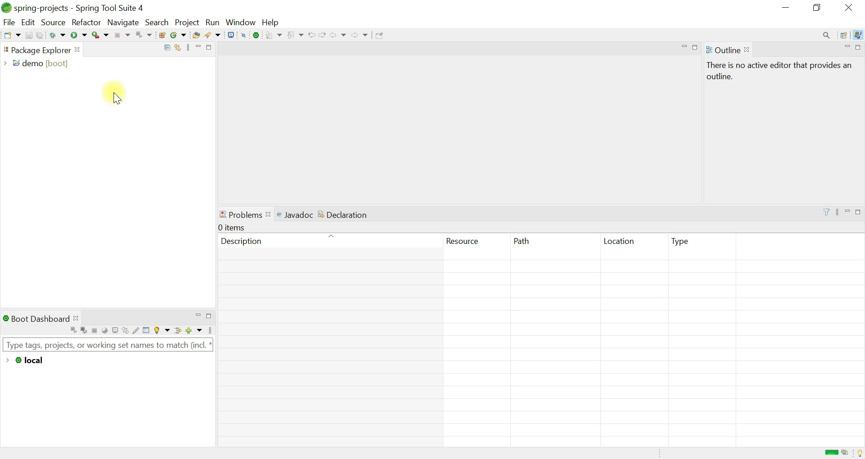
left_click(8, 63)
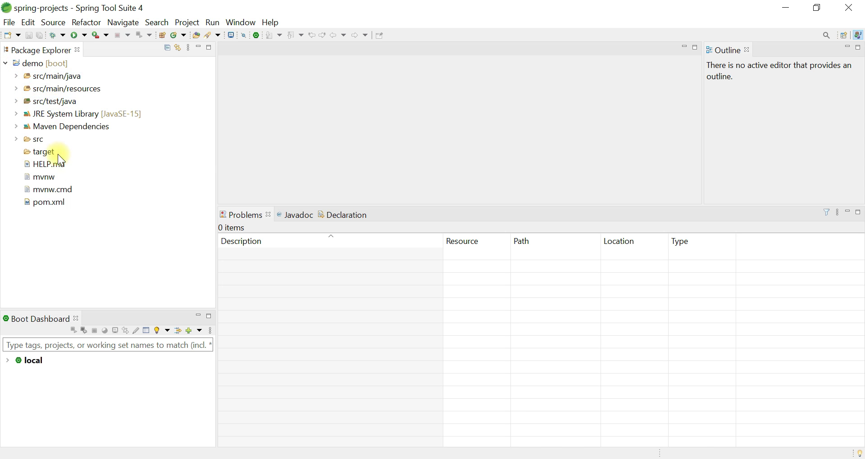
left_click(33, 64)
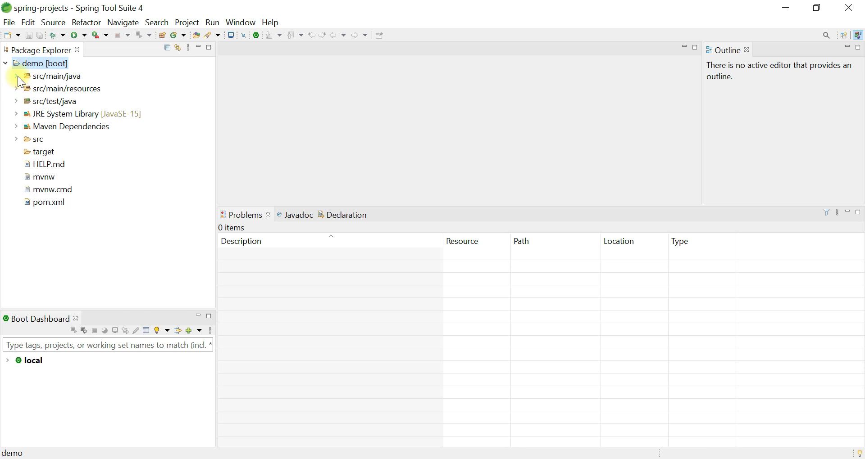
Open DemoApplication.java from the com.example.demo package in src/main/java and enlarge the code editor area.
left_click(18, 76)
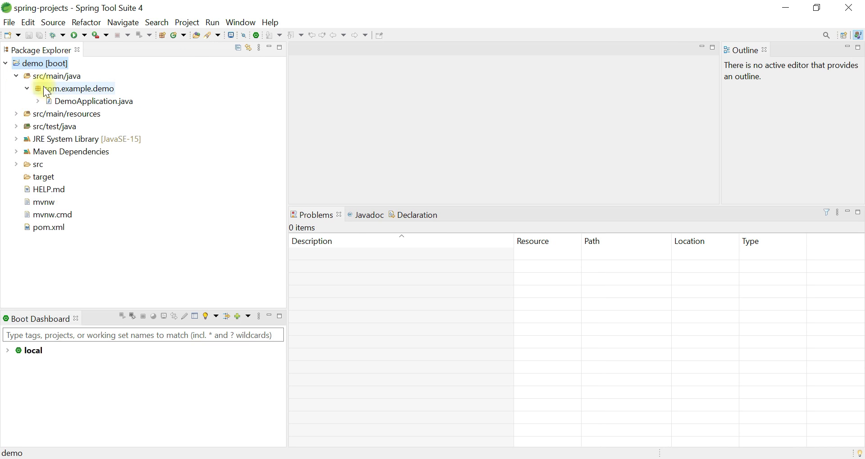
double_click(92, 101)
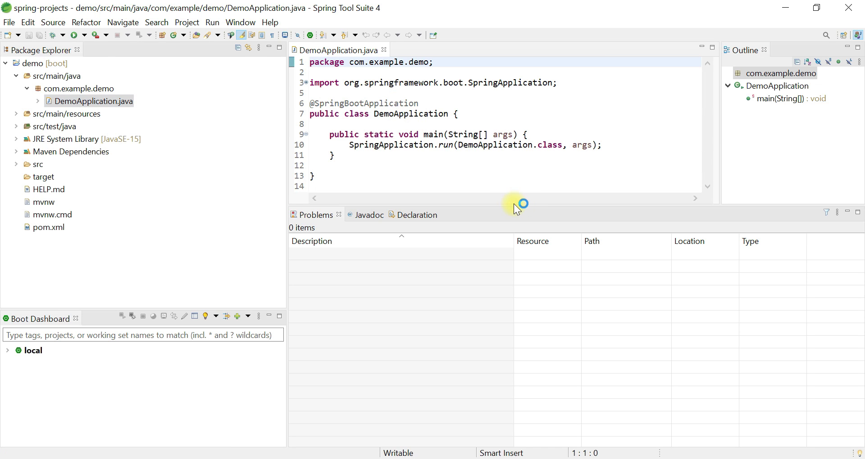
left_click_drag(515, 207, 520, 334)
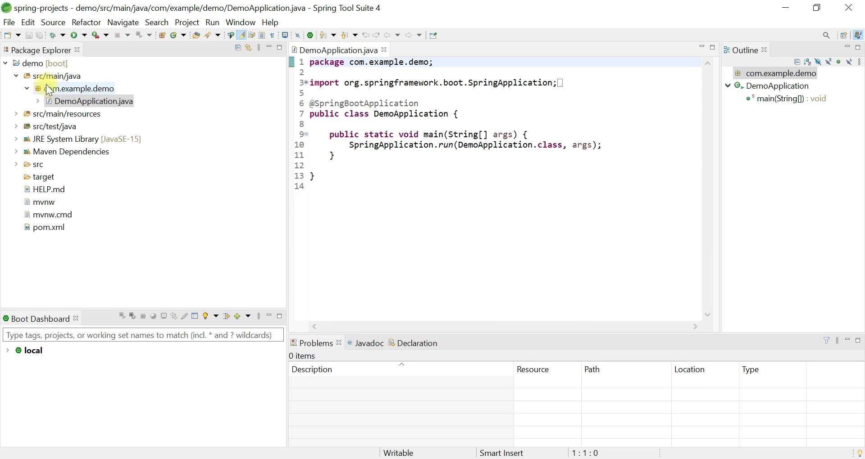
Examine the DemoApplication class declaration and its main method in the source code.
left_click(401, 156)
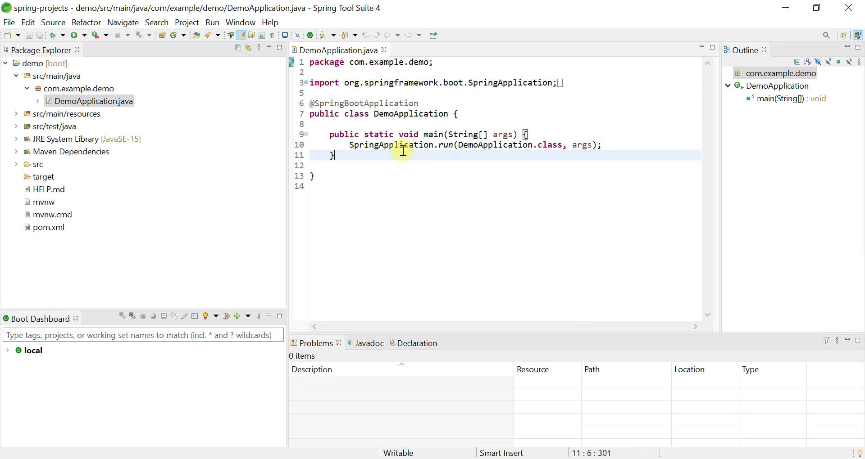
double_click(388, 118)
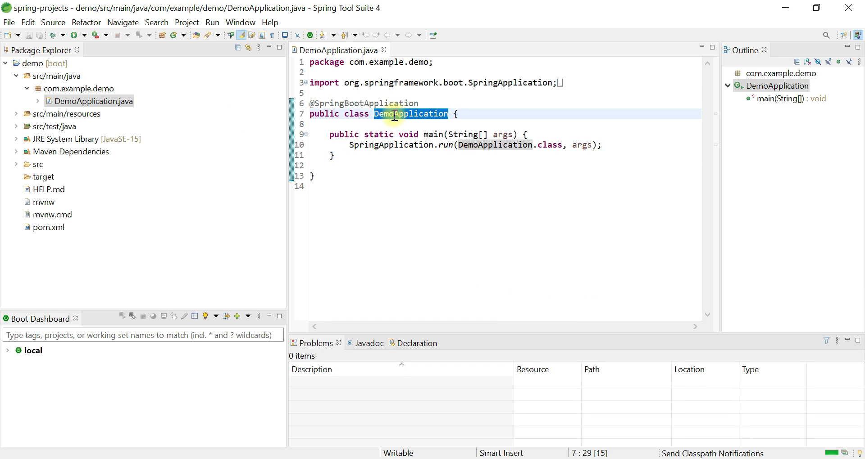
left_click(330, 135)
left_click(361, 160, "shift")
left_click(380, 163)
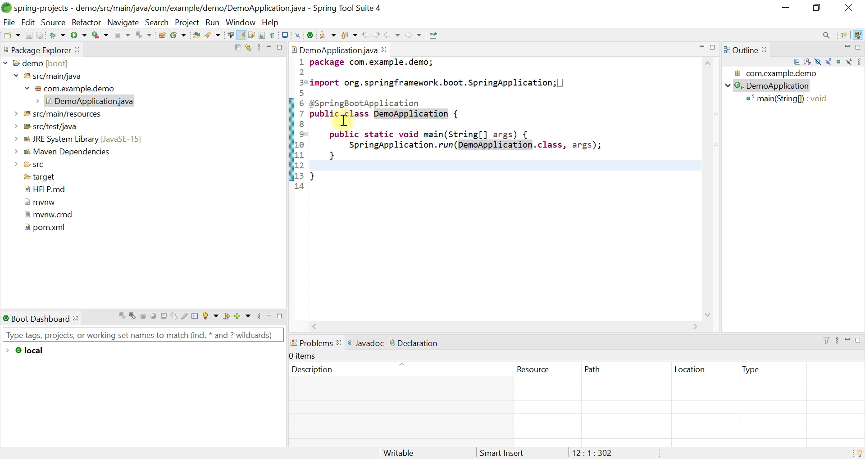
left_click(347, 92)
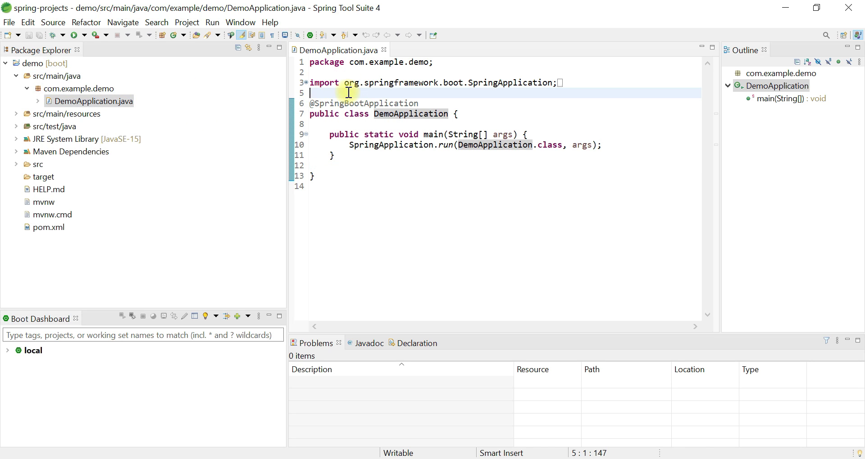
Run DemoApplication as a Spring Boot App and enlarge the output area below the code editor.
right_click(378, 150)
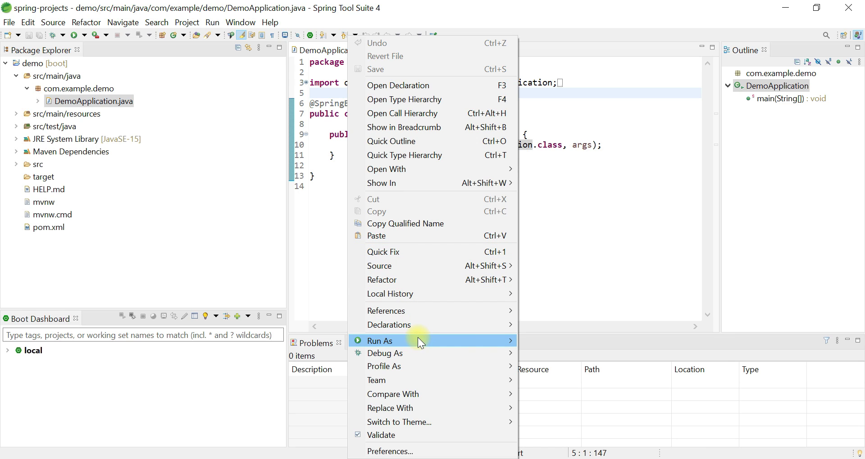
mouse_move(418, 339)
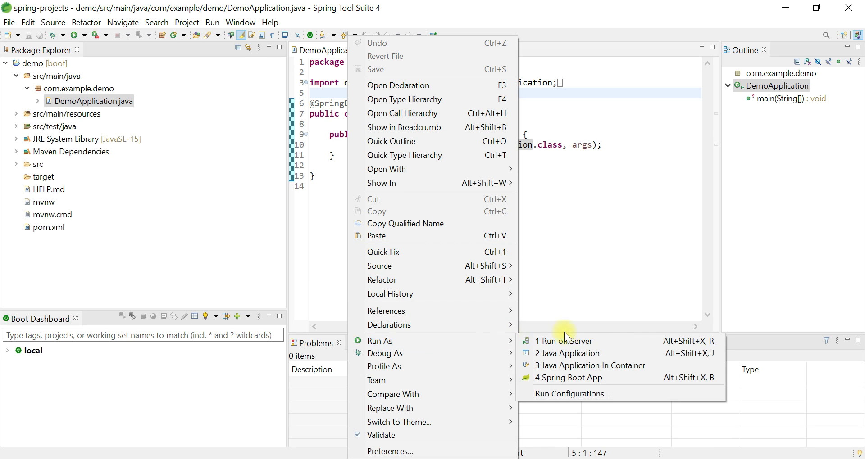
left_click(565, 375)
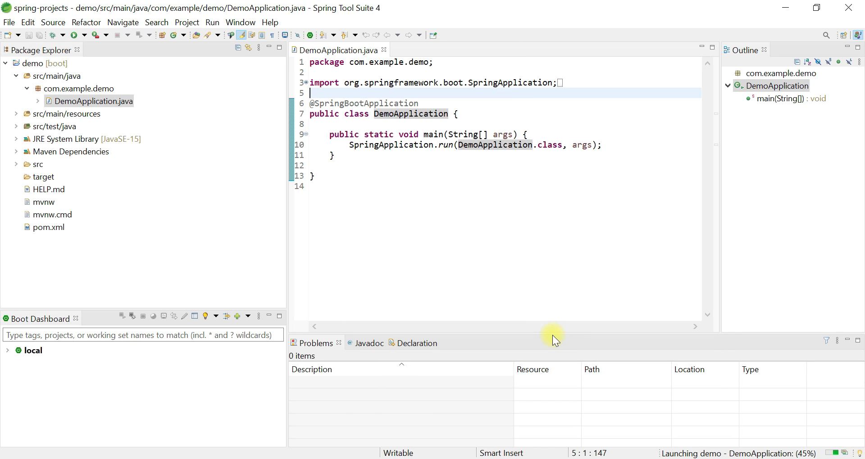
left_click_drag(553, 333, 538, 211)
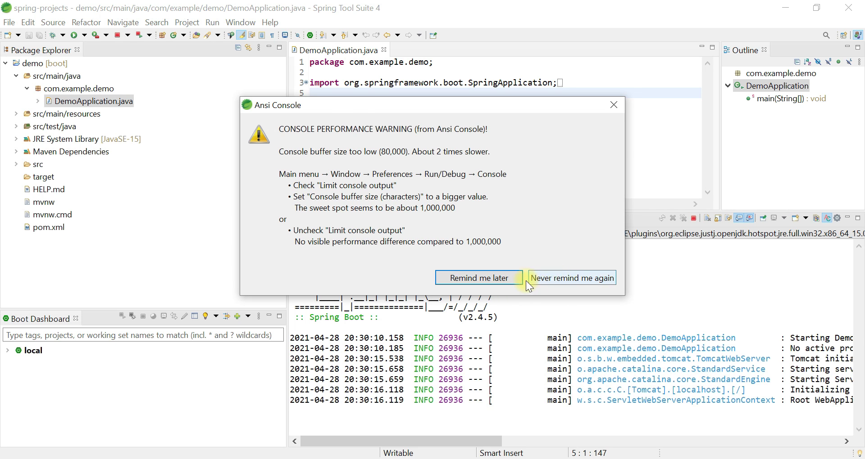
Dismiss the Ansi Console performance warning permanently and examine the remainder of the startup log lines in the console.
left_click(569, 278)
left_click_drag(442, 442, 590, 444)
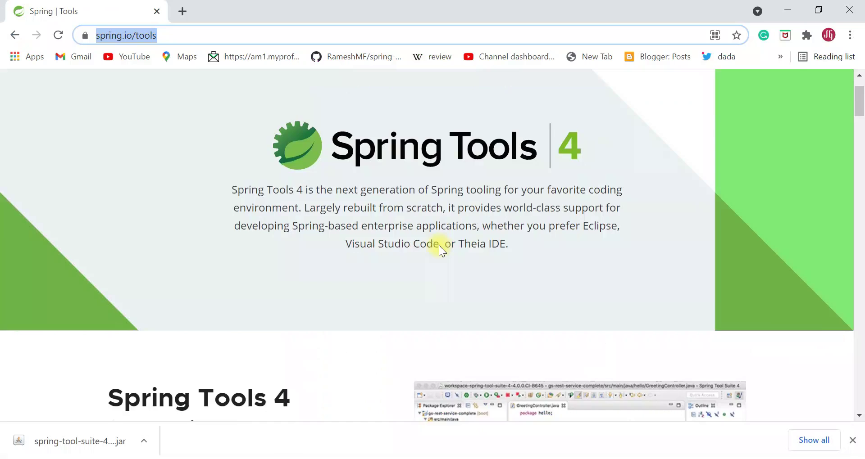
Review the Spring Tools 4 page in the browser, from its introduction to the Spring Tools 4 for Eclipse download options.
scroll(439, 247, "up", 2)
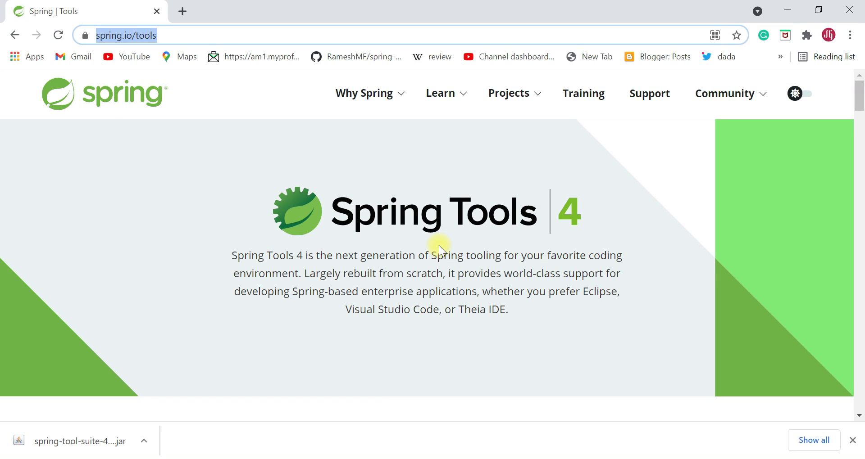
scroll(422, 248, "down", 5)
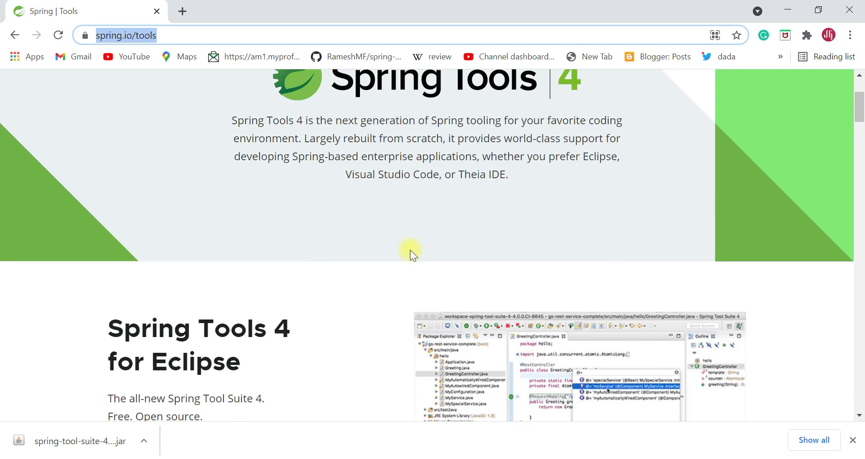
scroll(411, 255, "up", 3)
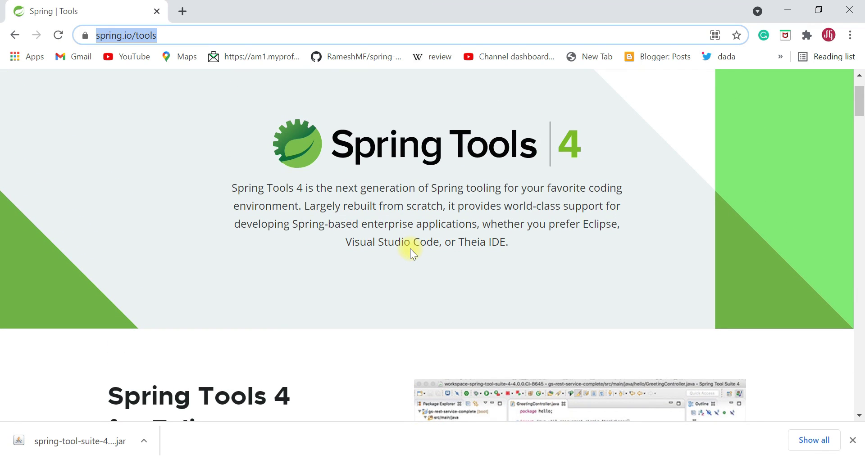
scroll(397, 243, "down", 5)
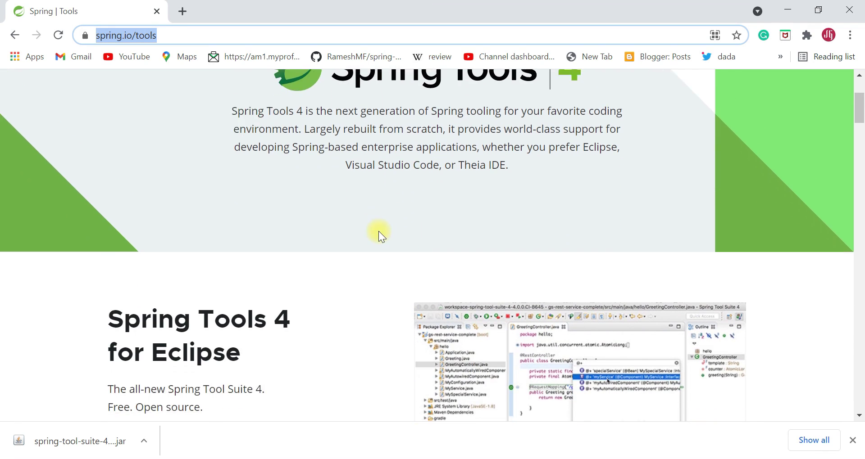
scroll(378, 231, "down", 3)
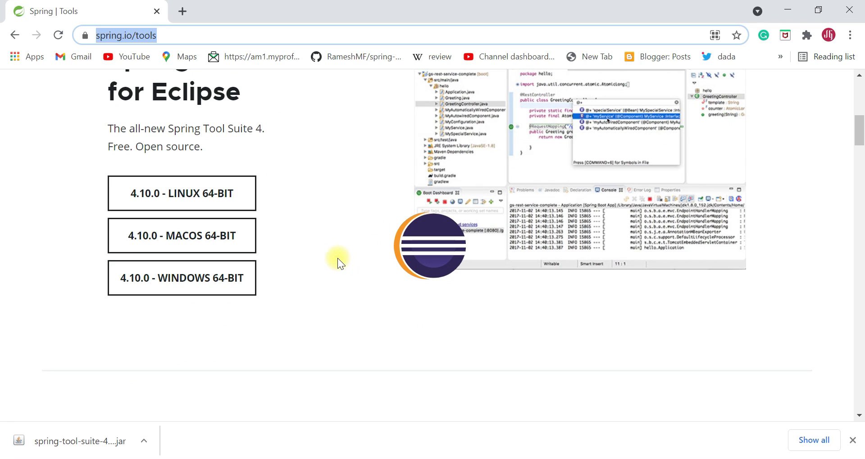